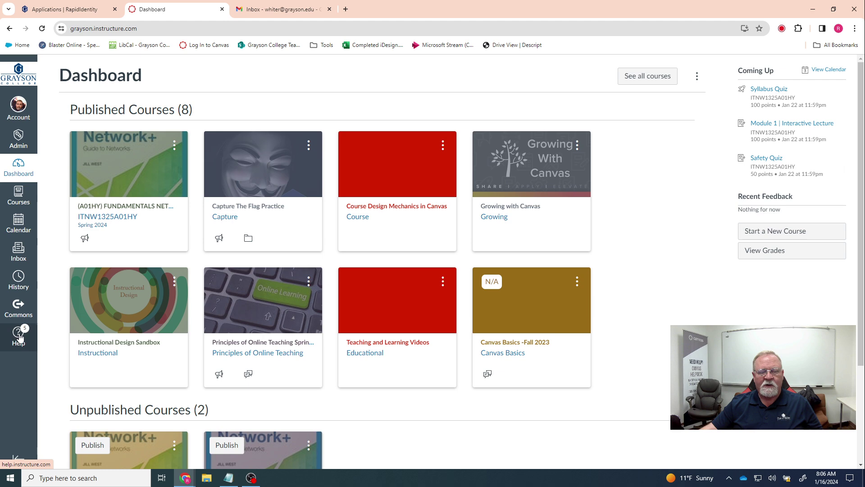
- Open the Report a Problem form in Canvas Help, review its description field and impact options, and close it without submitting
{"action": "left_click", "coordinate": [17, 335]}
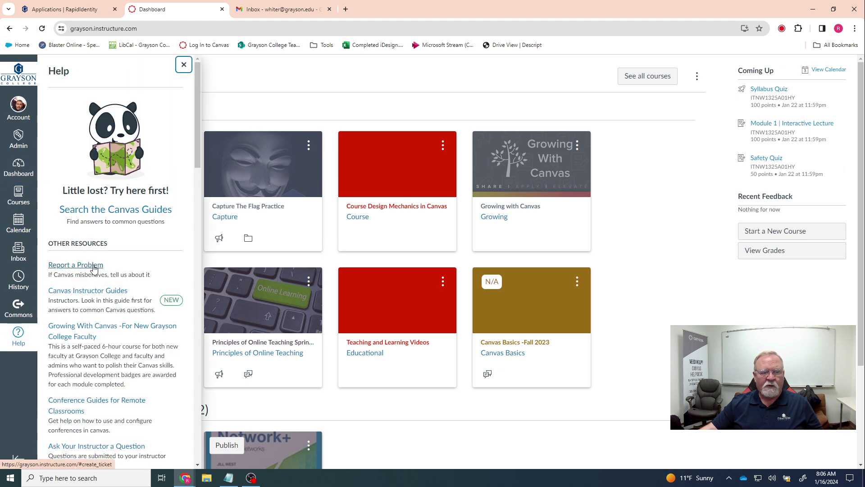
{"action": "left_click", "coordinate": [93, 268]}
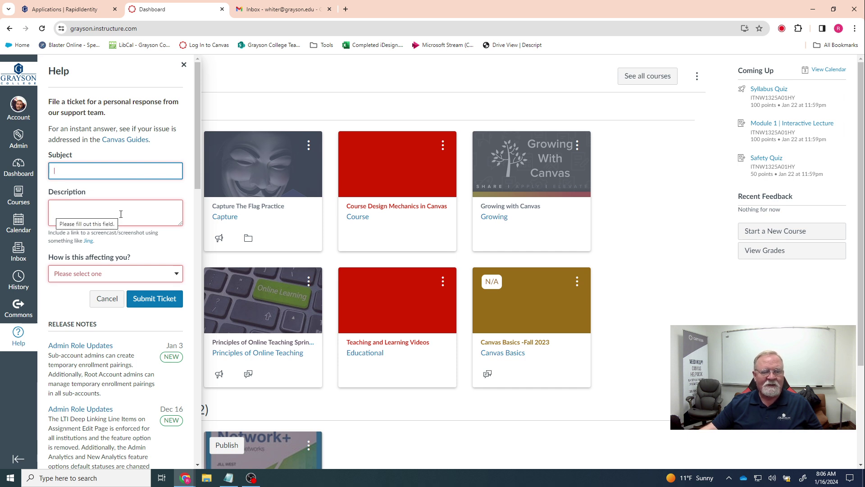
{"action": "left_click", "coordinate": [135, 277]}
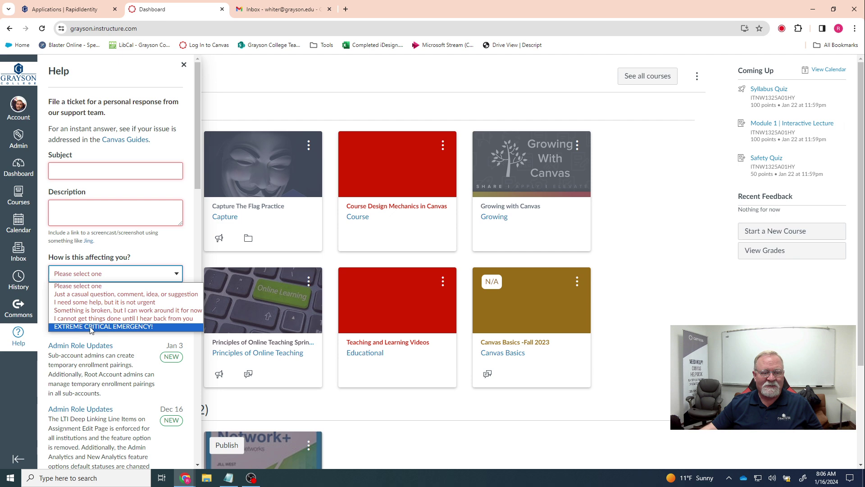
{"action": "left_click", "coordinate": [163, 239]}
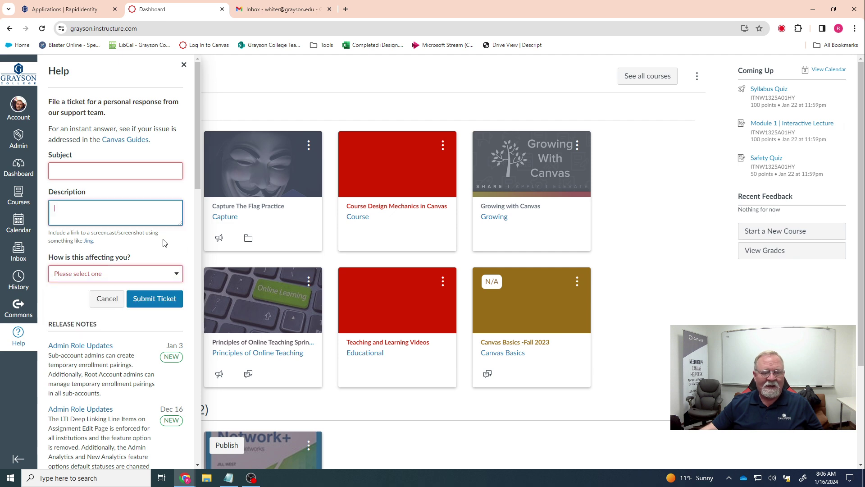
{"action": "left_click", "coordinate": [184, 67]}
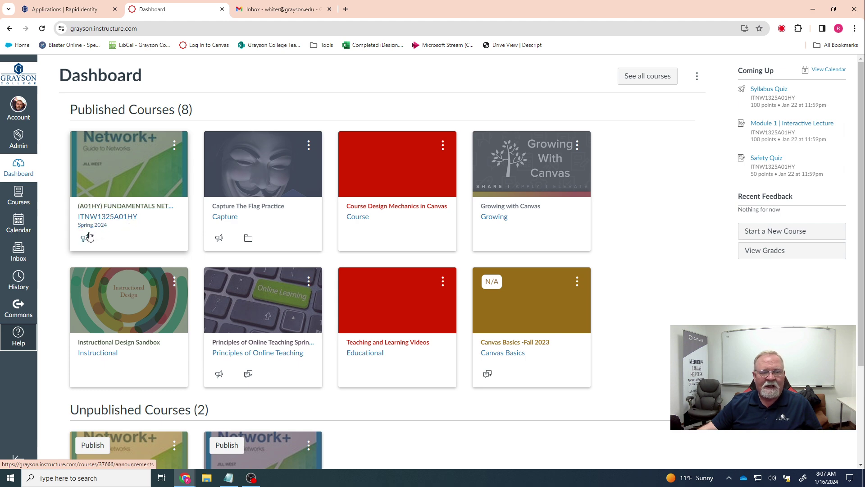
- Open the CompTIA Network+ Guide to Networks e-book from Brytewave Course Materials in the ITNW1325A01HY course's modules
{"action": "left_click", "coordinate": [106, 209]}
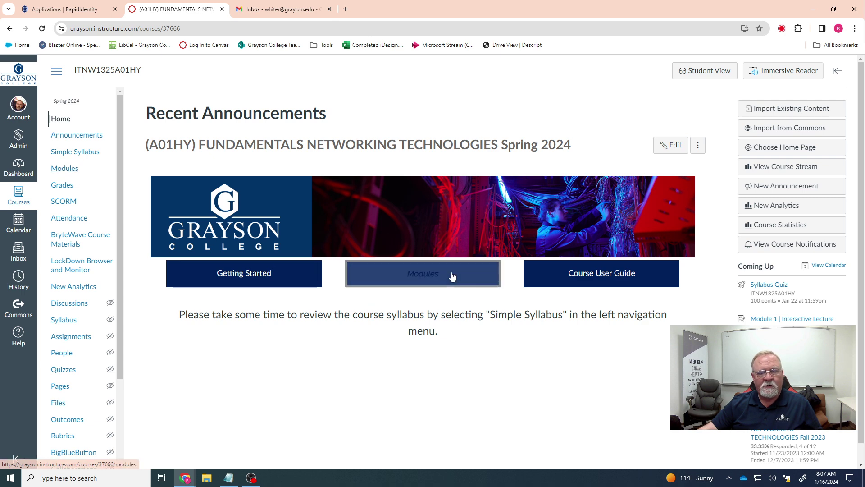
{"action": "left_click", "coordinate": [421, 275]}
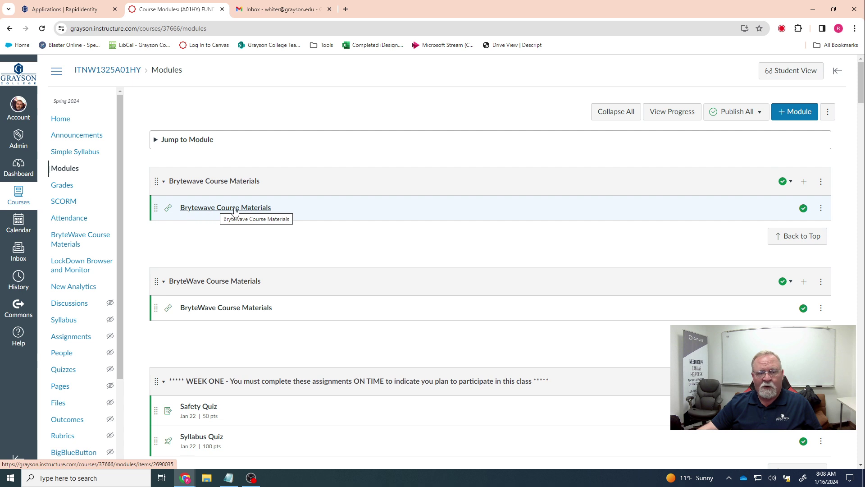
{"action": "left_click", "coordinate": [201, 210]}
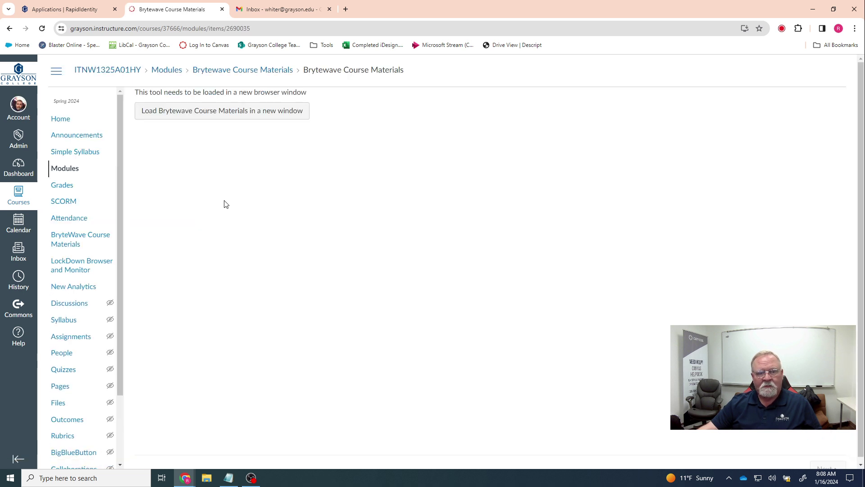
{"action": "left_click", "coordinate": [218, 113]}
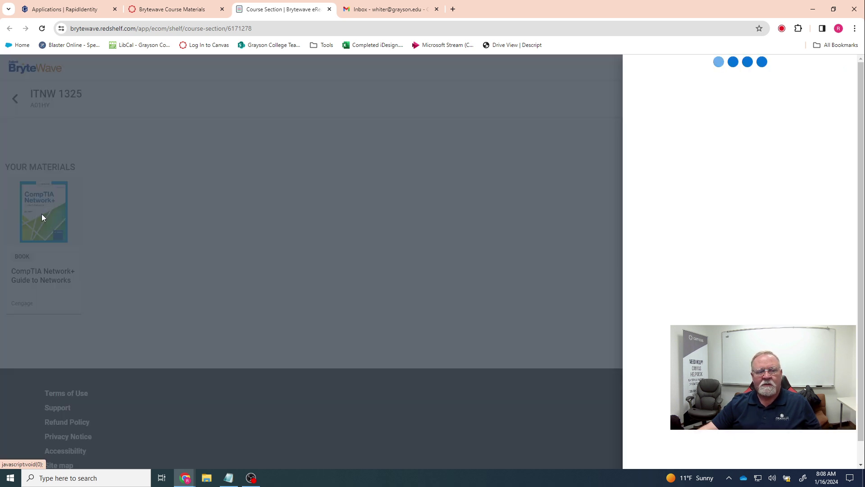
{"action": "left_click", "coordinate": [42, 218]}
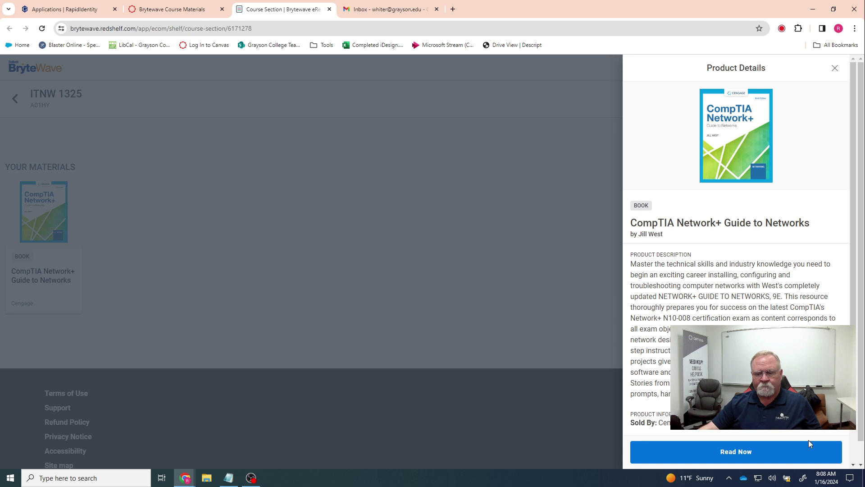
{"action": "left_click", "coordinate": [737, 452]}
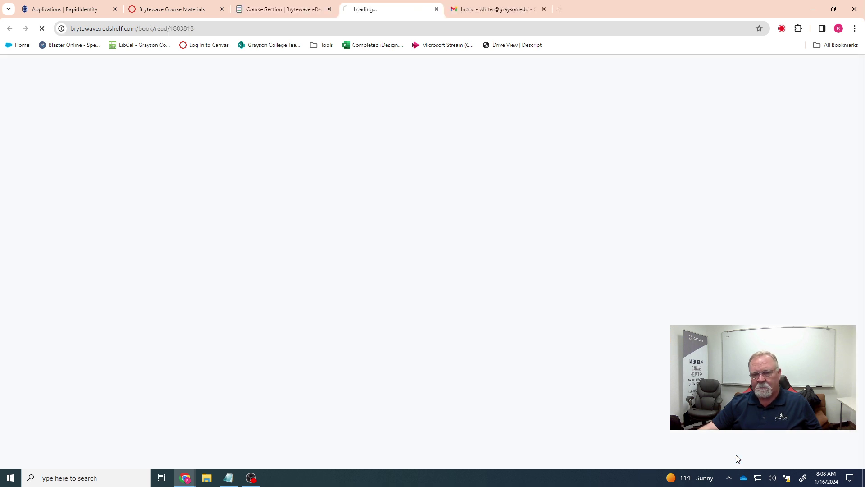
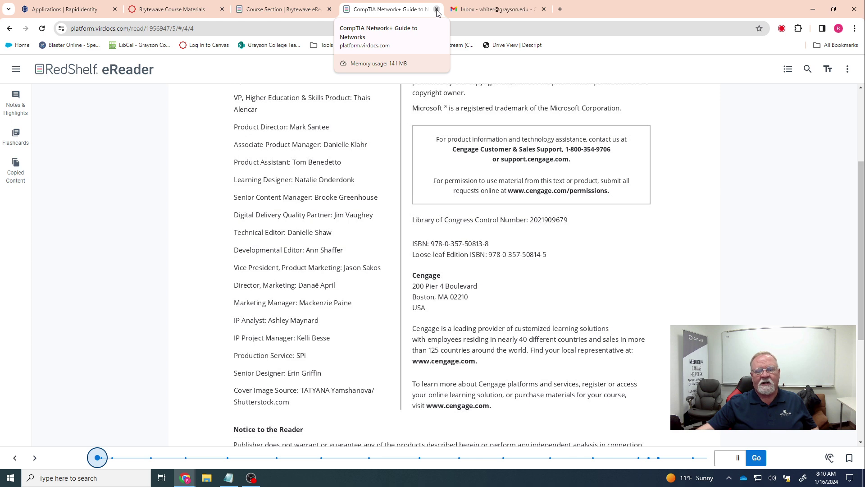
- Close the e-book and BryteWave course section pages and return to the Canvas course
{"action": "left_click", "coordinate": [437, 10]}
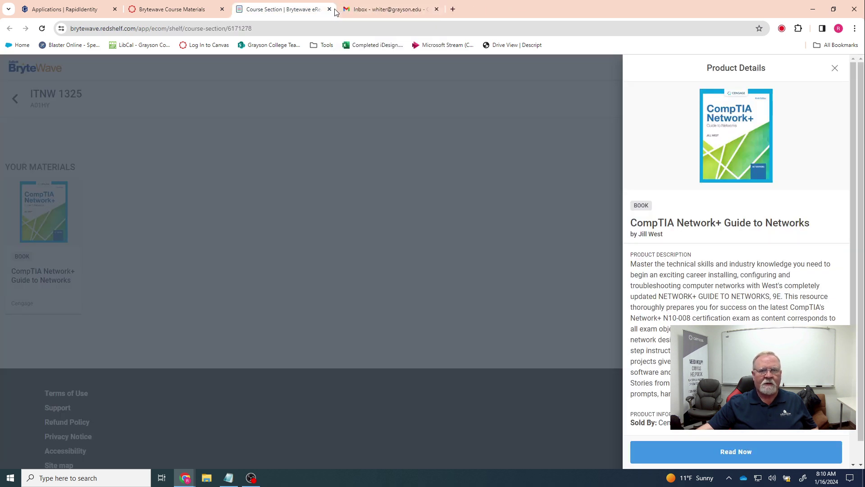
{"action": "left_click", "coordinate": [329, 9]}
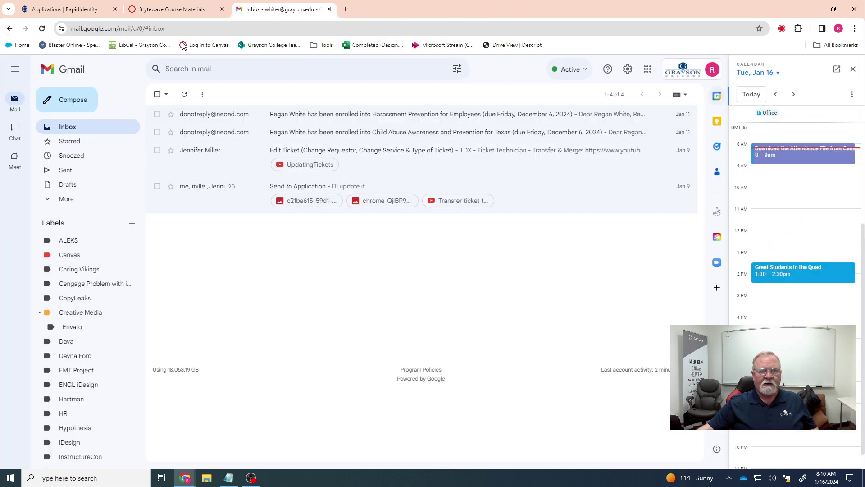
{"action": "left_click", "coordinate": [157, 10]}
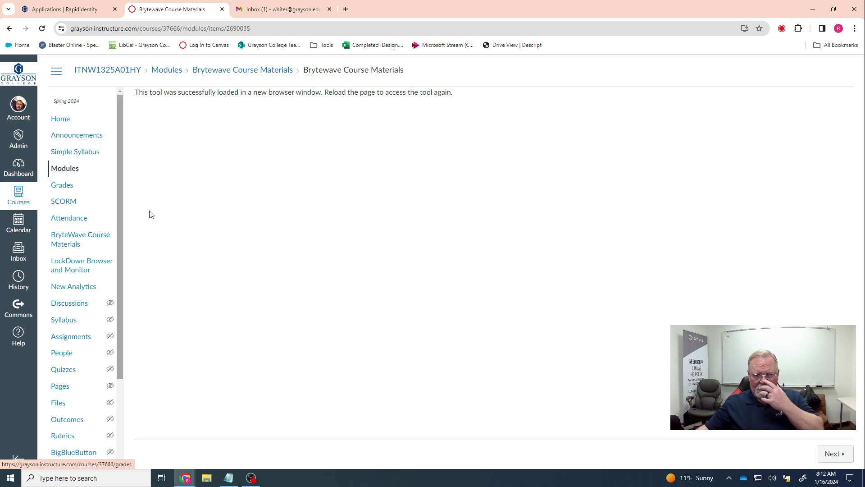
- Check the dates around January 22 in the system calendar and close it
{"action": "left_click", "coordinate": [823, 479]}
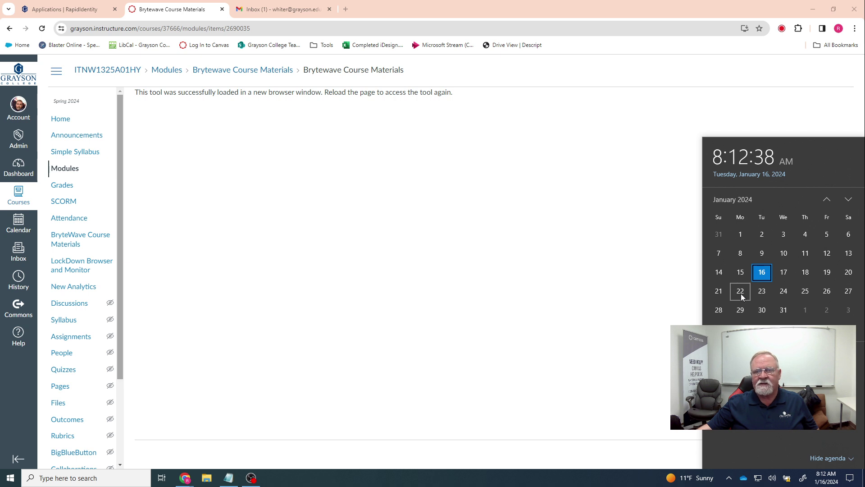
{"action": "left_click", "coordinate": [495, 3]}
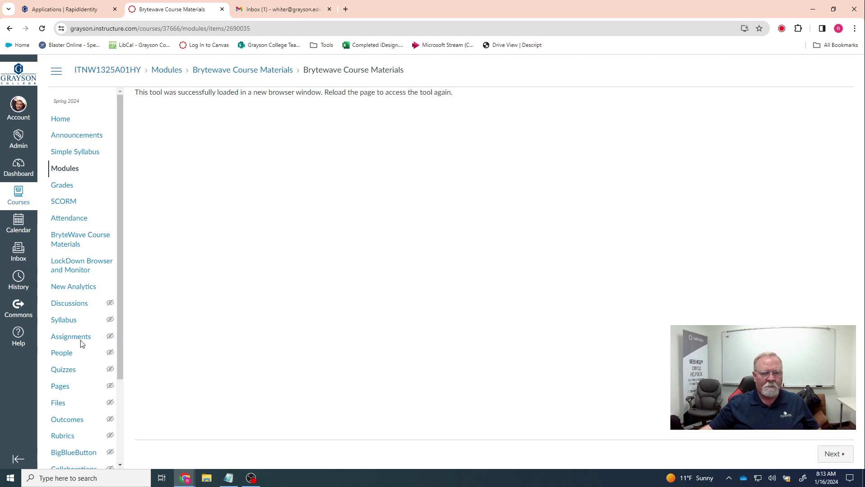
- Open the course's settings and examine the participation start date and time
{"action": "scroll", "coordinate": [81, 344], "scroll_direction": "down", "scroll_amount": 3}
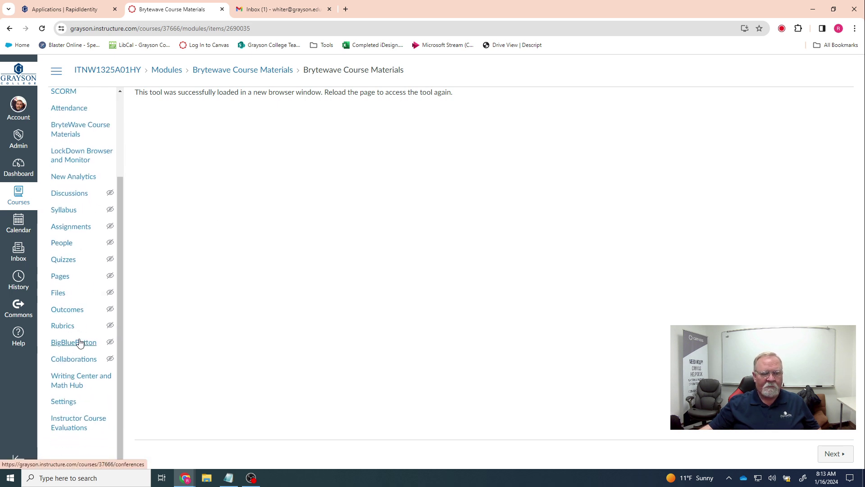
{"action": "left_click", "coordinate": [62, 402]}
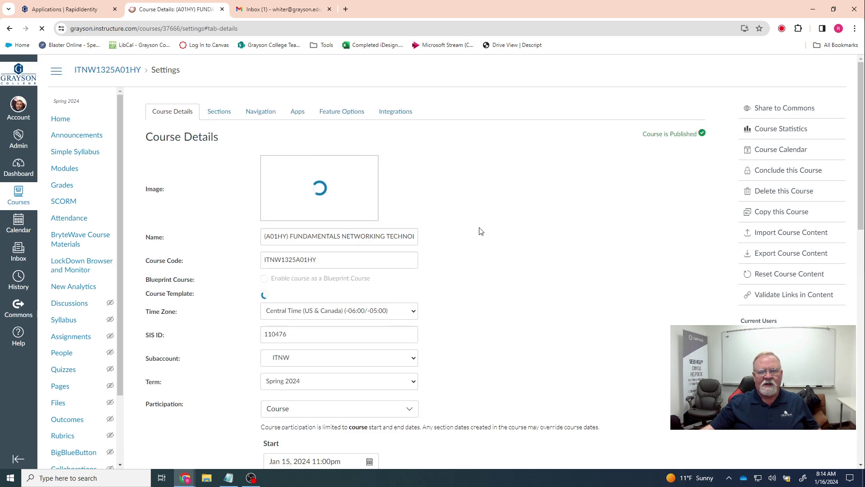
{"action": "scroll", "coordinate": [491, 234], "scroll_direction": "down", "scroll_amount": 6}
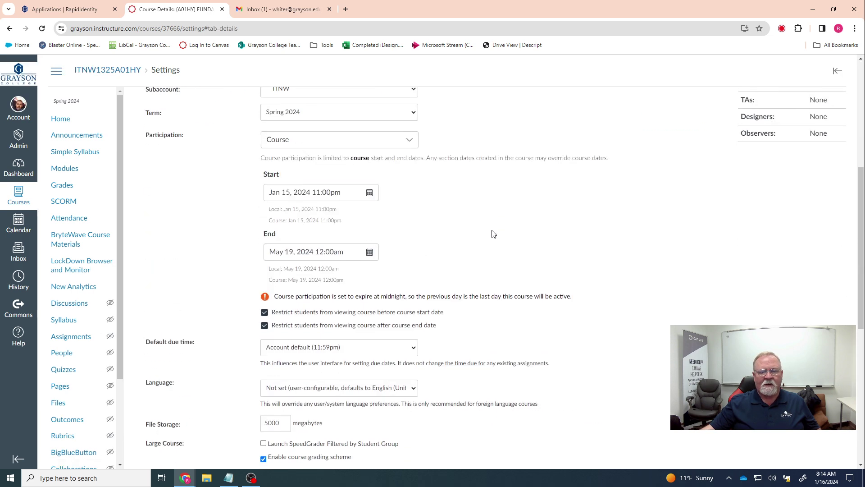
{"action": "left_click_drag", "start_coordinate": [268, 193], "coordinate": [340, 194]}
{"action": "left_click", "coordinate": [314, 192]}
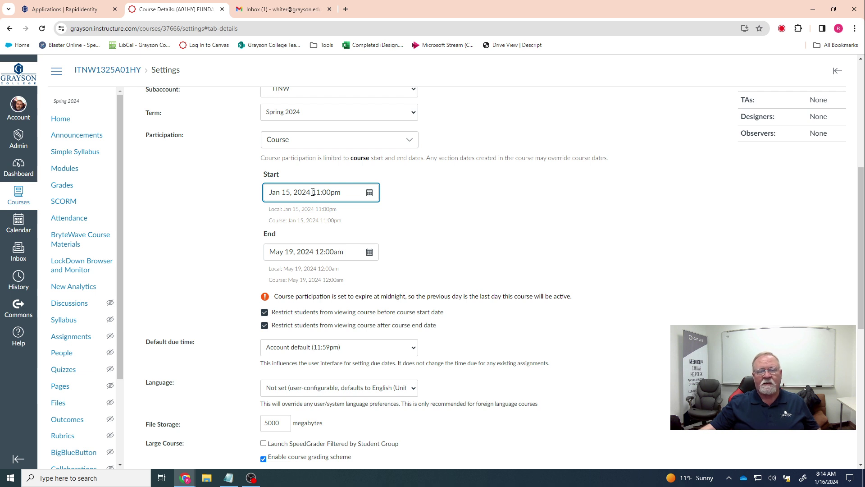
{"action": "left_click_drag", "start_coordinate": [312, 192], "coordinate": [346, 192]}
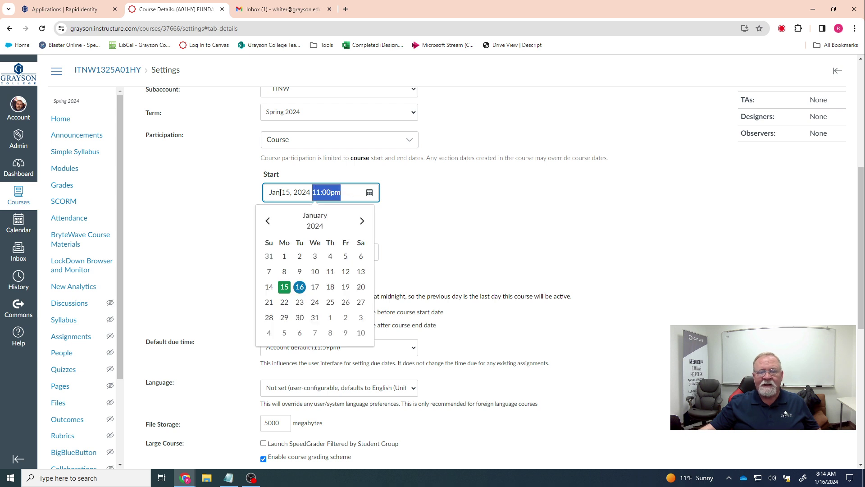
{"action": "left_click", "coordinate": [281, 192]}
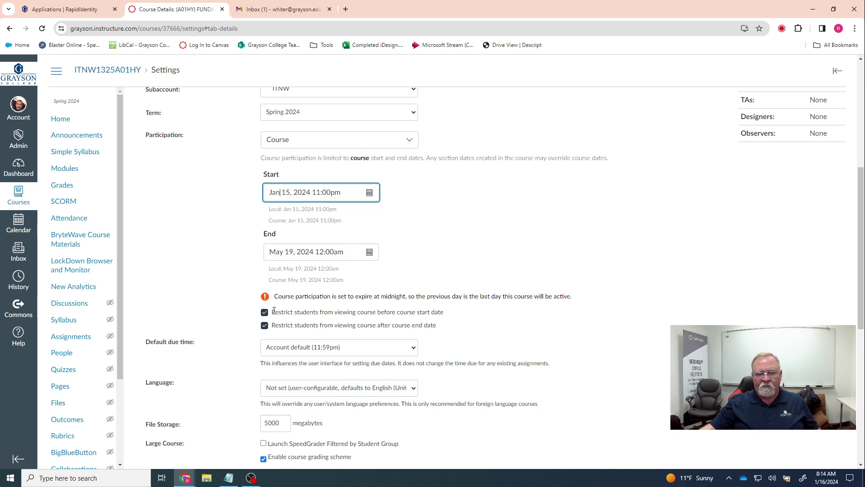
- Review the two student viewing restrictions, turning the restriction before the course start date off and back on
{"action": "left_click_drag", "start_coordinate": [272, 315], "coordinate": [448, 312]}
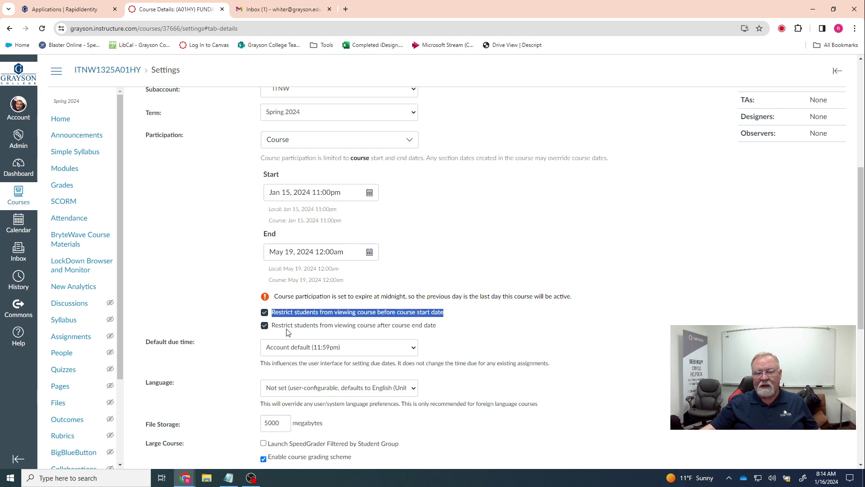
{"action": "left_click_drag", "start_coordinate": [272, 325], "coordinate": [440, 329]}
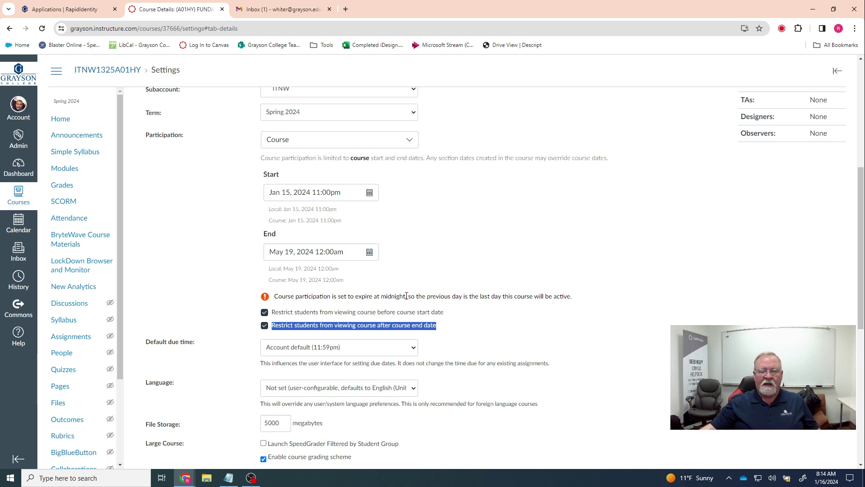
{"action": "left_click", "coordinate": [335, 311]}
{"action": "left_click", "coordinate": [335, 312]}
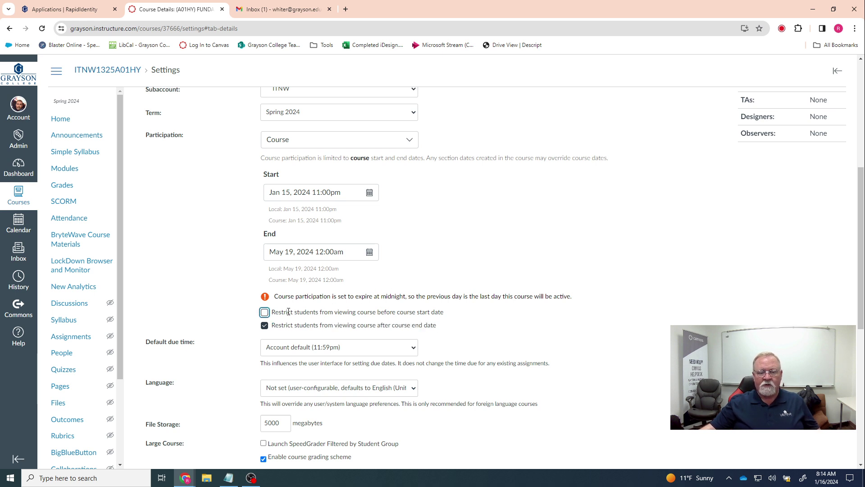
{"action": "left_click", "coordinate": [264, 313]}
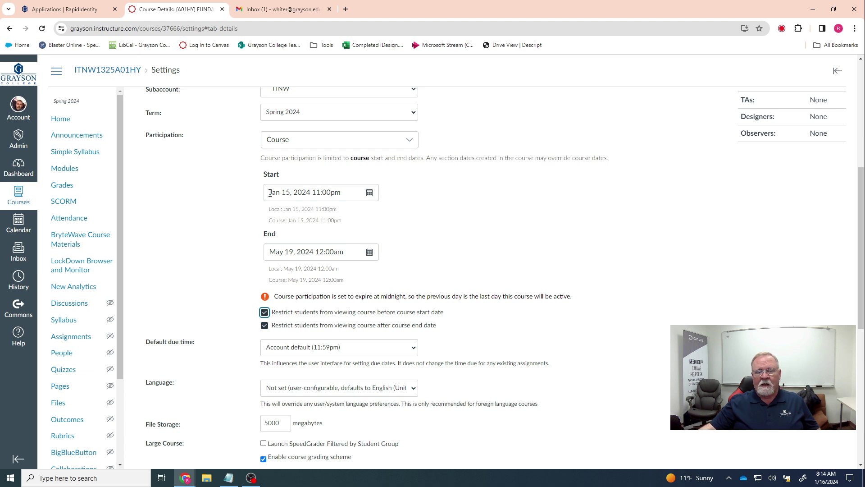
- Recheck the full start date and its time portion, leaving the date picker without choosing a new date
{"action": "left_click", "coordinate": [275, 192]}
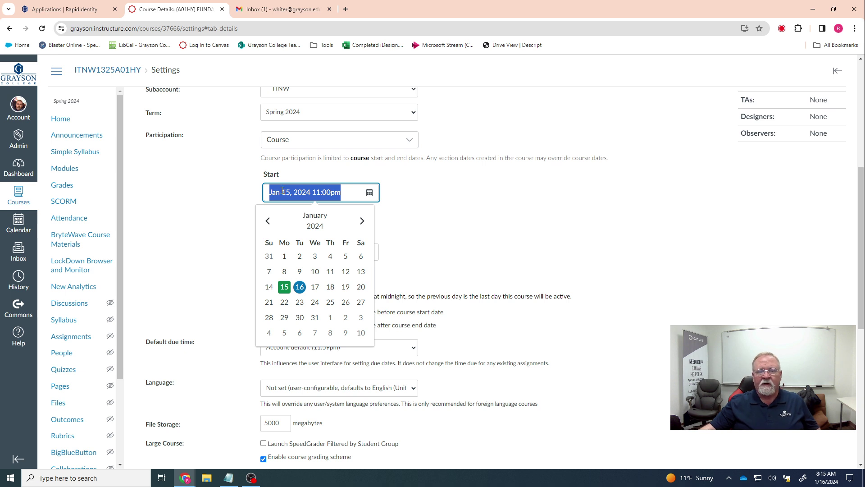
{"action": "left_click", "coordinate": [313, 192]}
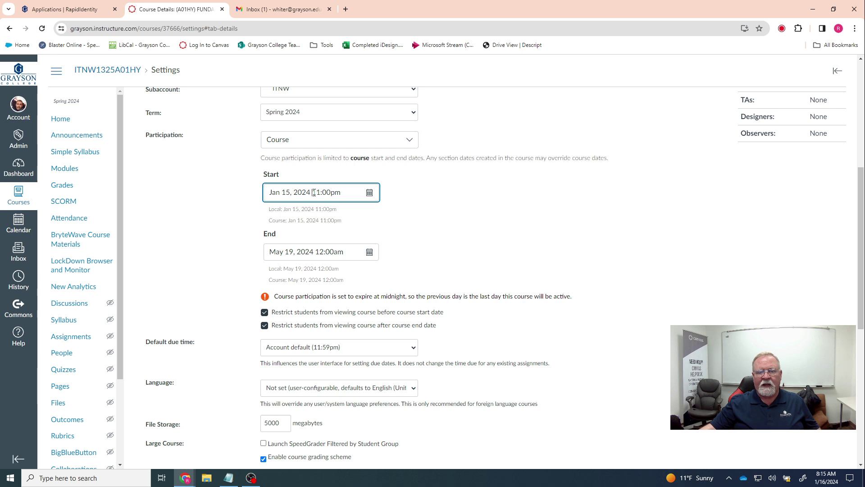
{"action": "left_click_drag", "start_coordinate": [312, 192], "coordinate": [342, 192]}
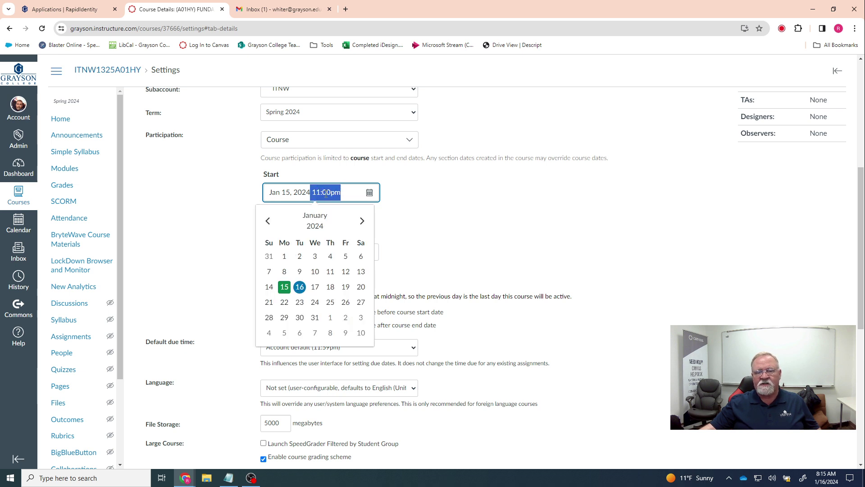
{"action": "left_click", "coordinate": [446, 205]}
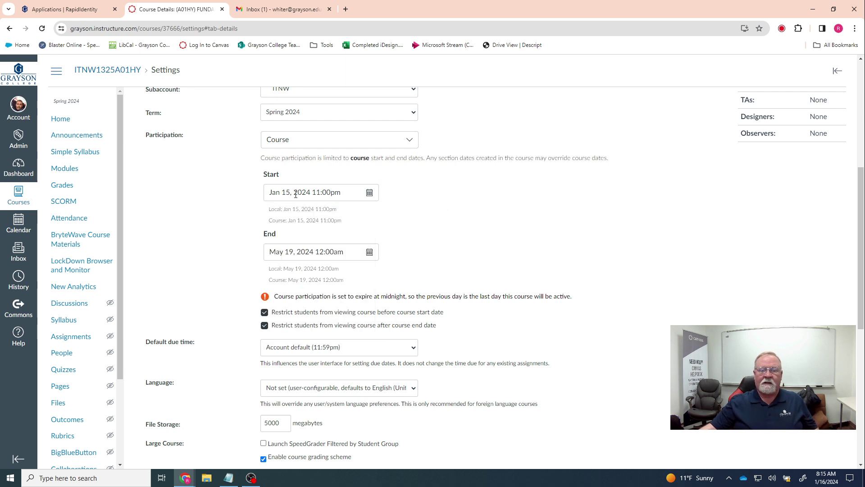